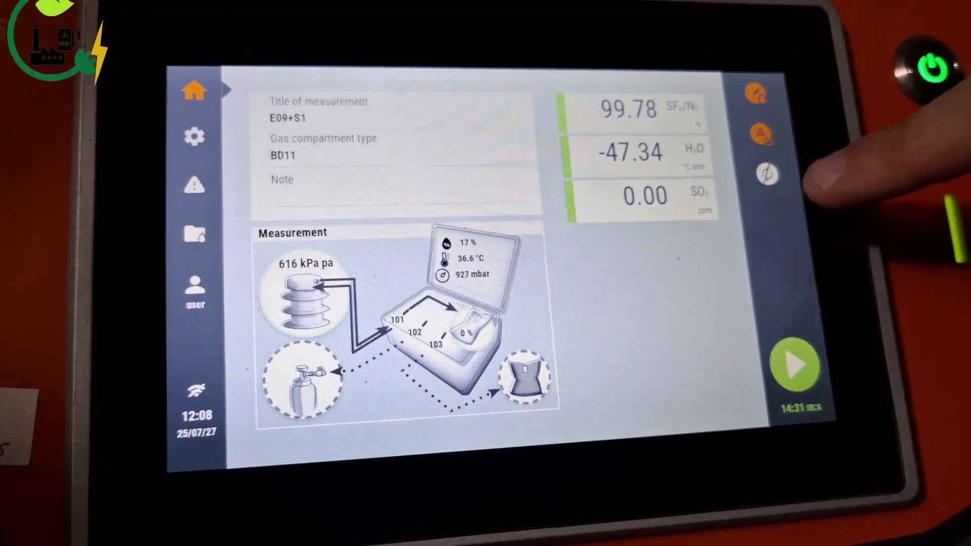
# Set a 15-minute measurement timer, stay in Measurement mode, and reopen the operating modes list
pyautogui.click(751, 152)
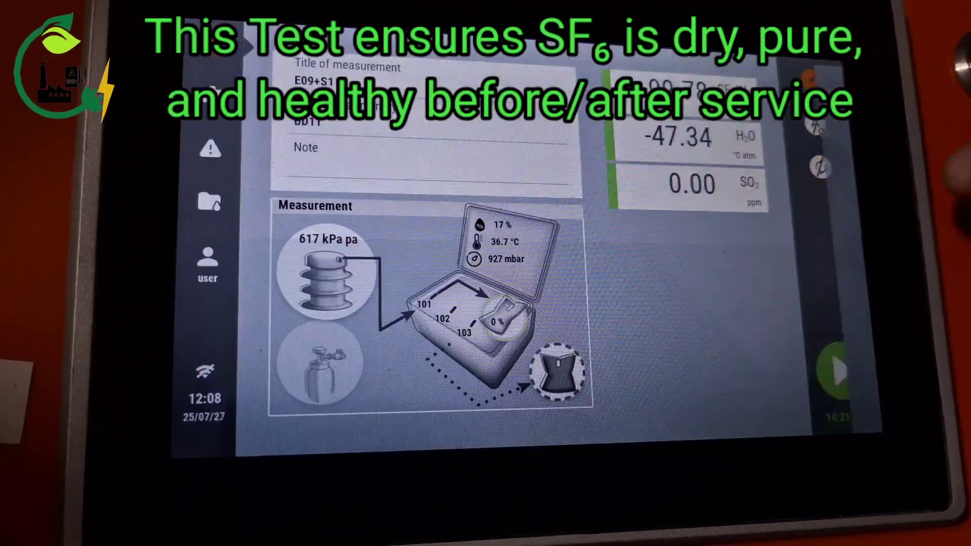
pyautogui.click(828, 87)
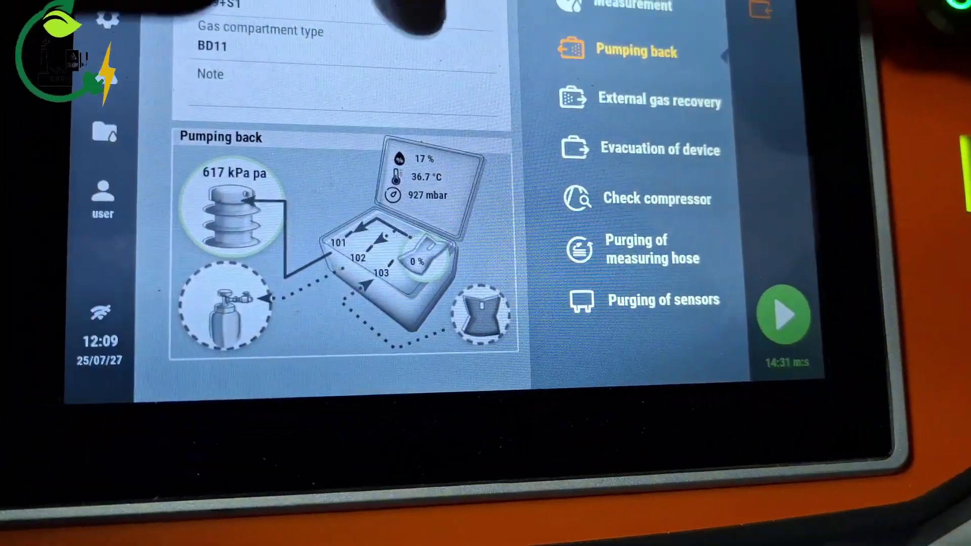
pyautogui.click(228, 11)
pyautogui.click(768, 19)
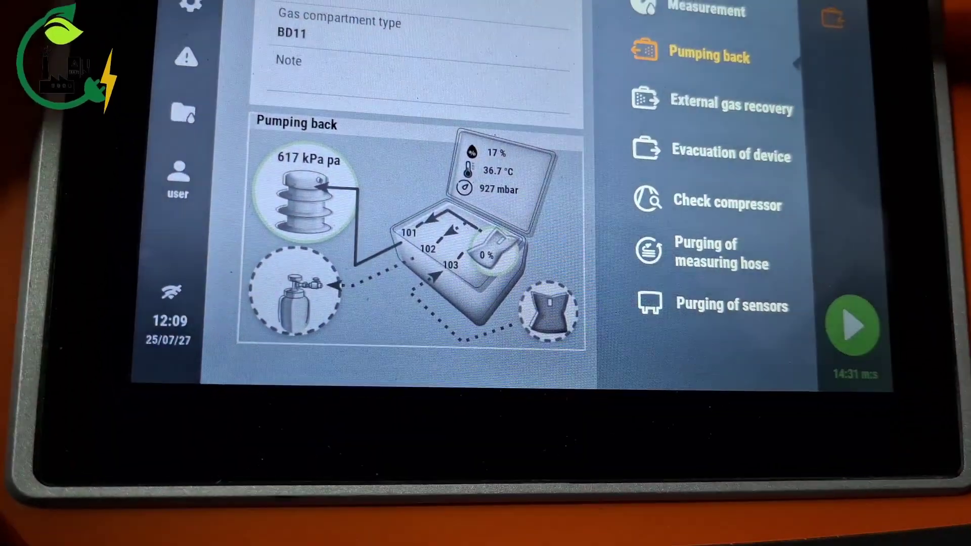
pyautogui.click(705, 10)
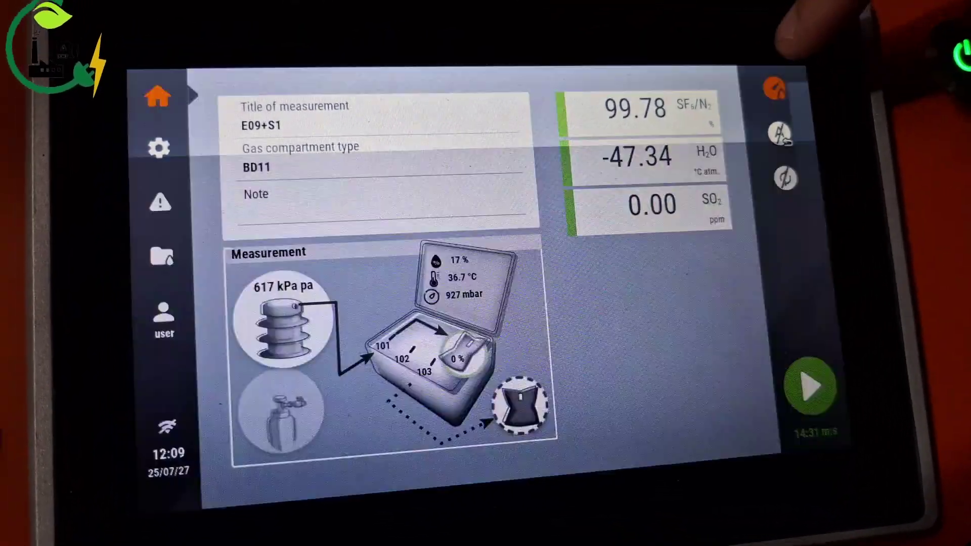
pyautogui.click(773, 88)
# Select 'Pumping back' from the function menu to return the measured SF6 gas
pyautogui.click(693, 139)
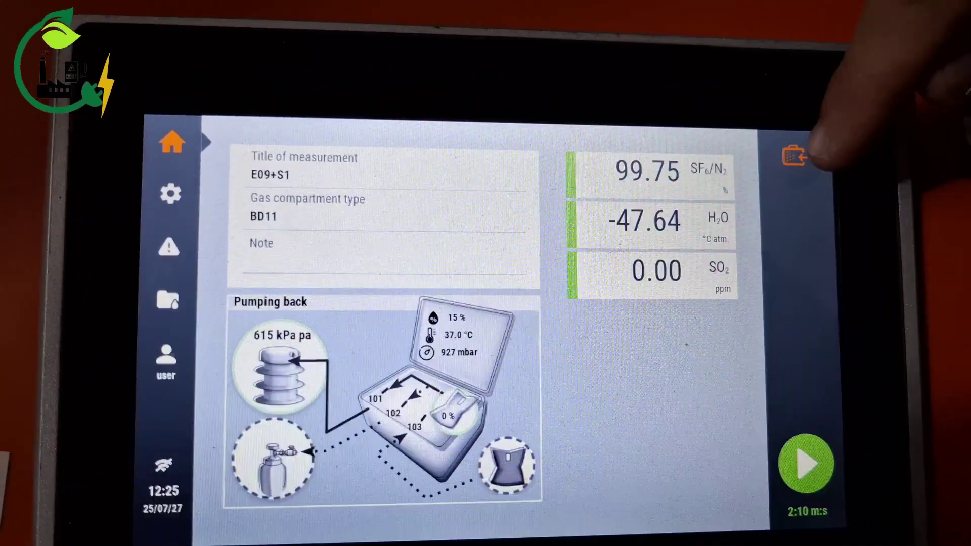
# Switch the analyser to Measurement mode and route the measured gas to the storage bottle
pyautogui.click(794, 155)
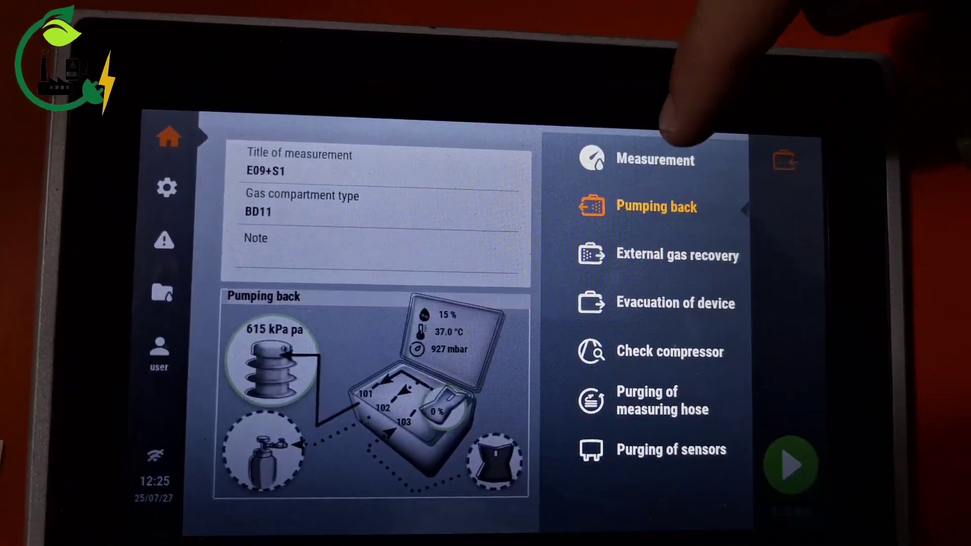
pyautogui.click(630, 143)
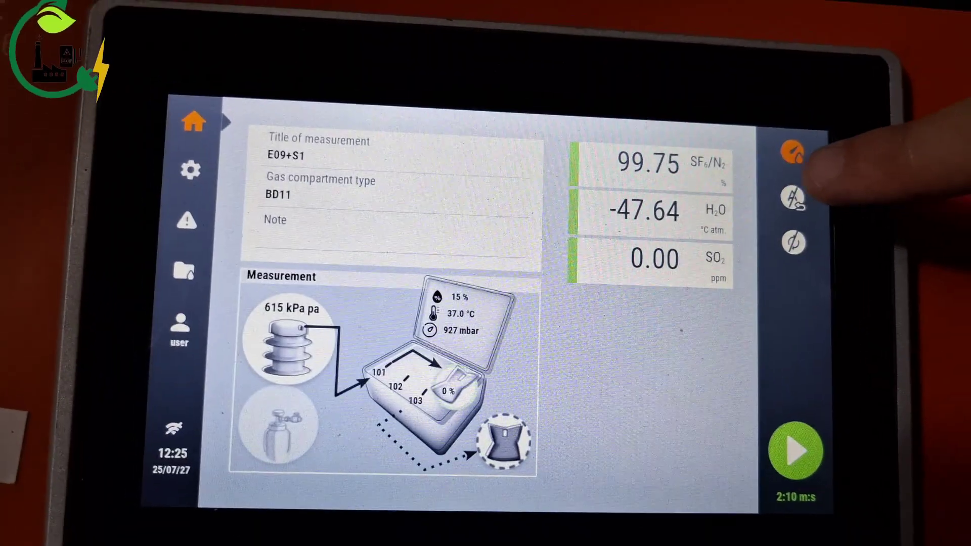
pyautogui.click(782, 204)
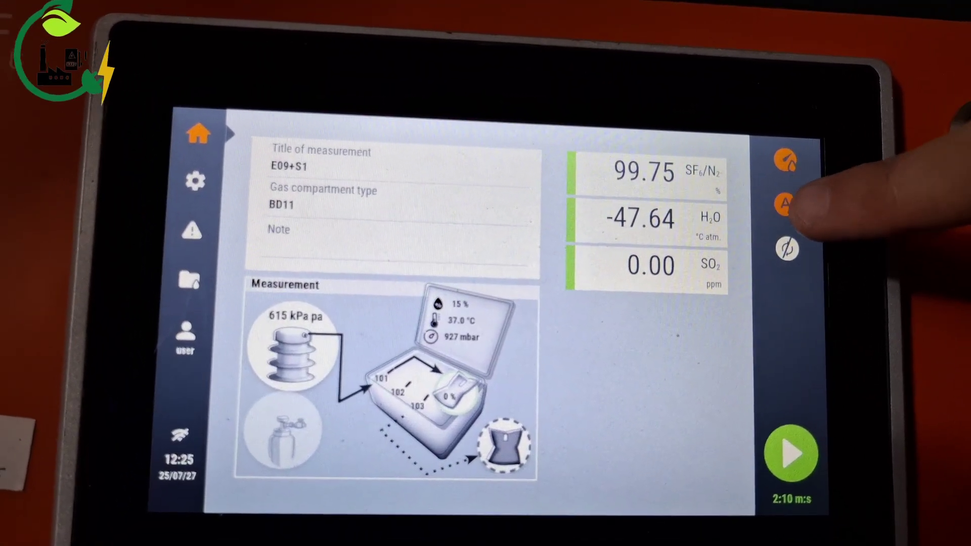